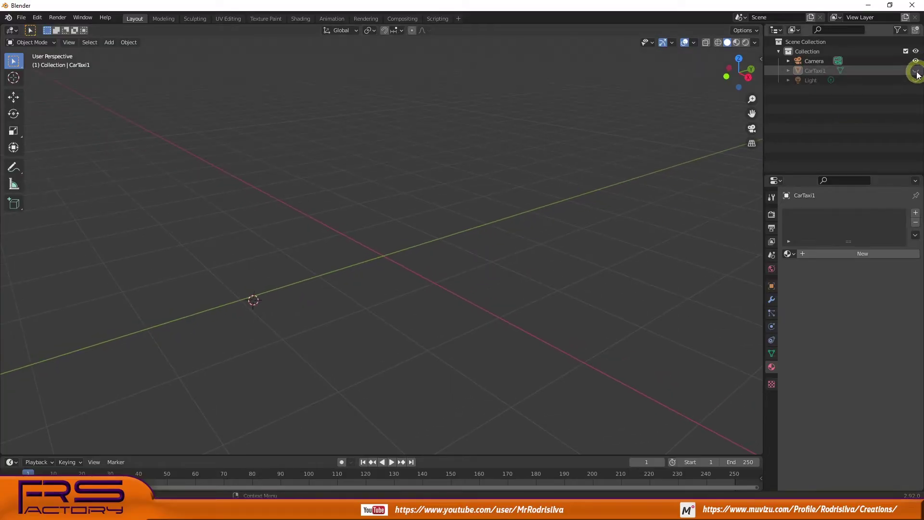
- Unhide the CarTaxi1 object from the Outliner's eye icon
{"action": "left_click", "coordinate": [917, 71]}
{"action": "scroll", "coordinate": [405, 291], "scroll_direction": "up", "scroll_amount": 2}
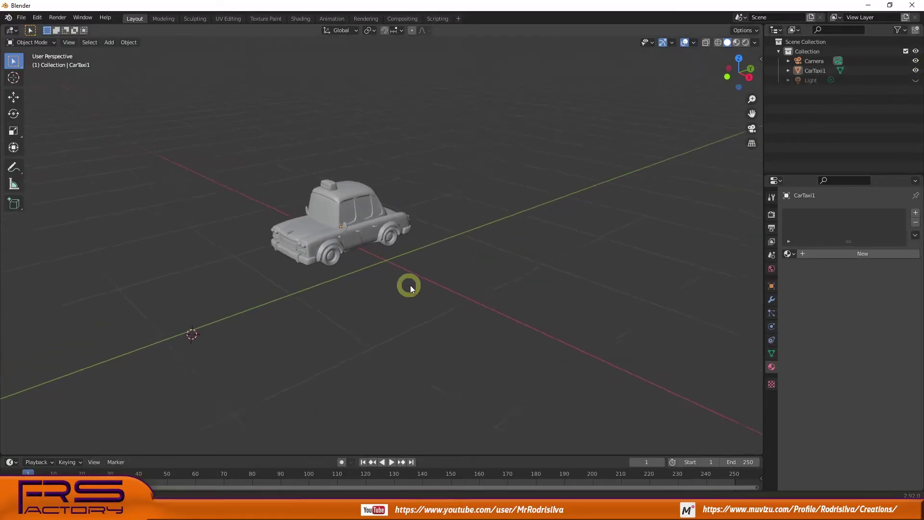
{"action": "scroll", "coordinate": [406, 287], "scroll_direction": "up", "scroll_amount": 2}
- Select the taxi and centre it on the vertical axis in front view
{"action": "middle_click_drag", "start_coordinate": [405, 286], "coordinate": [417, 288]}
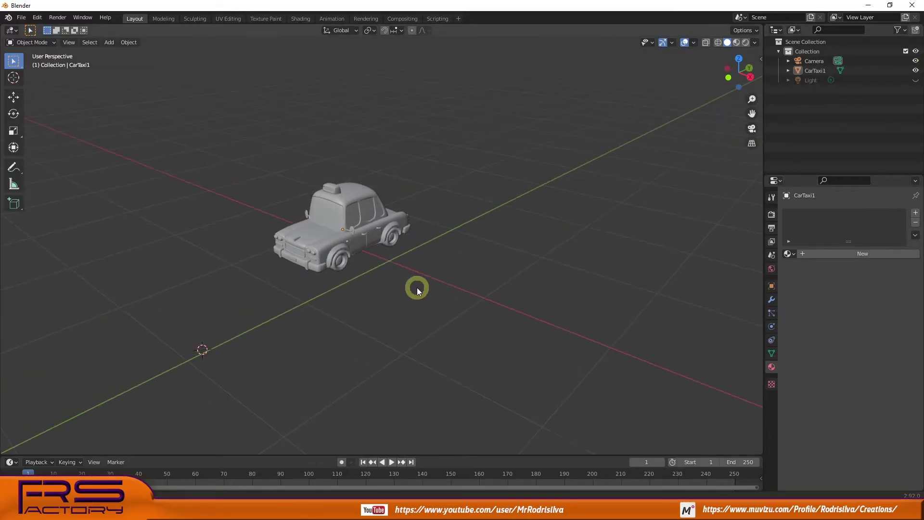
{"action": "left_click", "coordinate": [374, 245]}
{"action": "key", "text": "KP_End"}
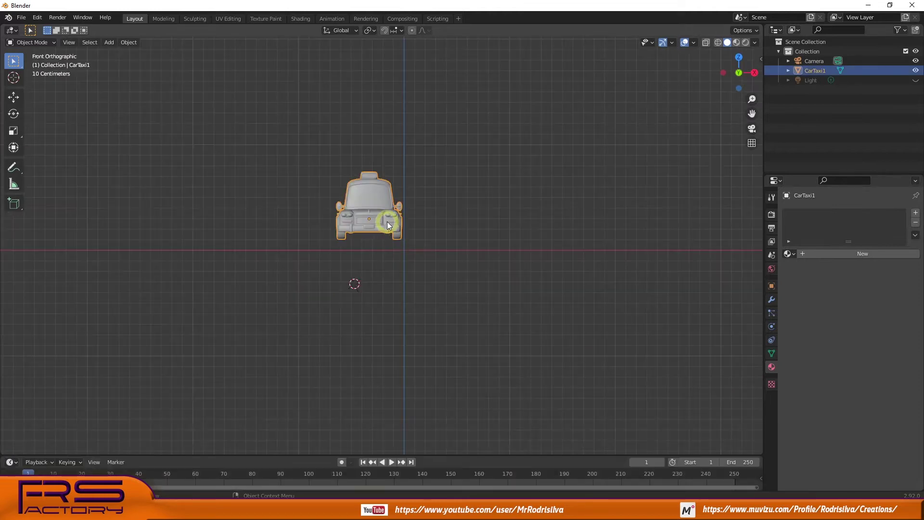
{"action": "key", "text": "g"}
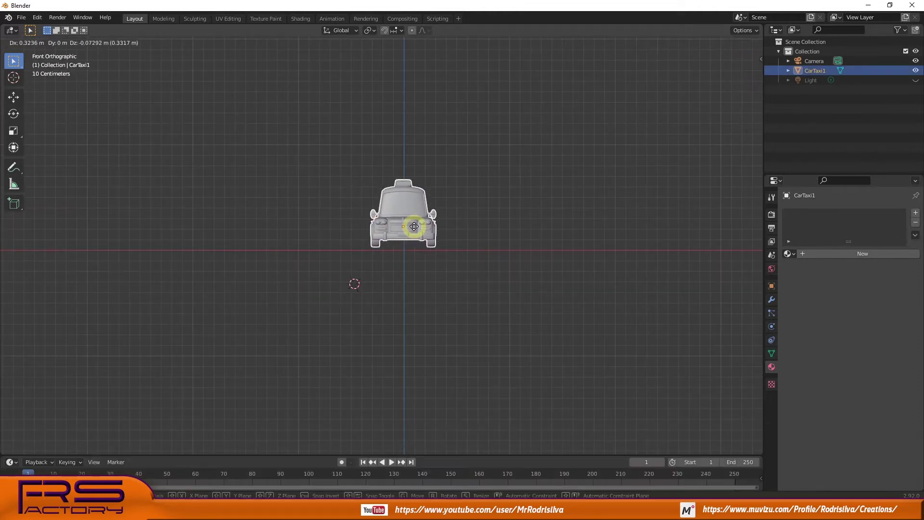
{"action": "left_click", "coordinate": [414, 228]}
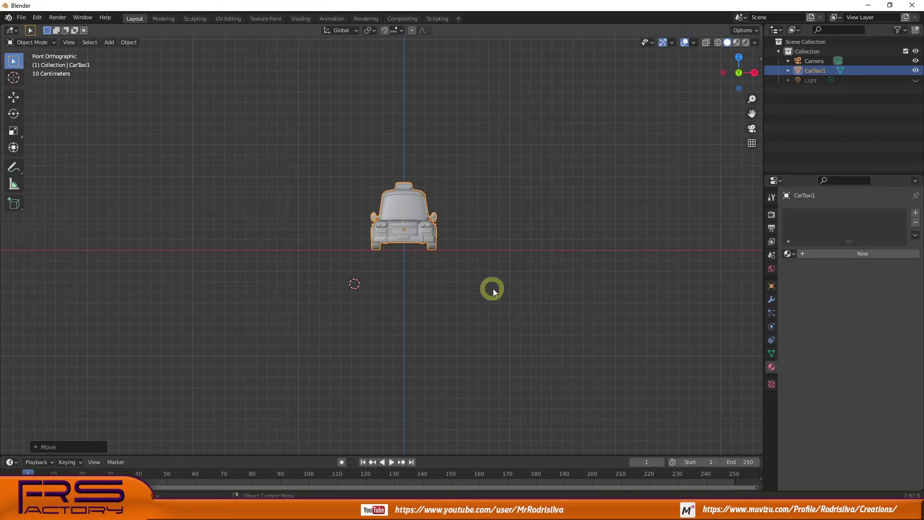
- Centre the taxi over the origin in side view, then inspect it from several angles
{"action": "key", "text": "KP_Next"}
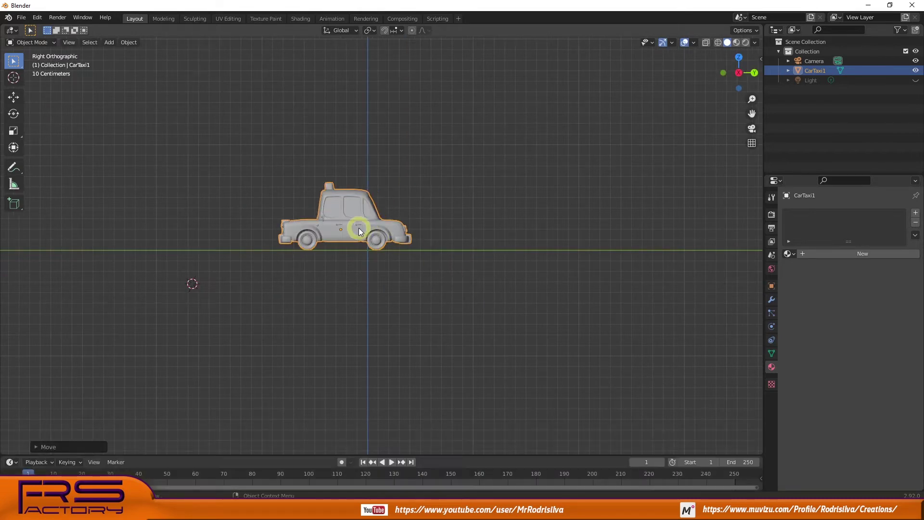
{"action": "key", "text": "g"}
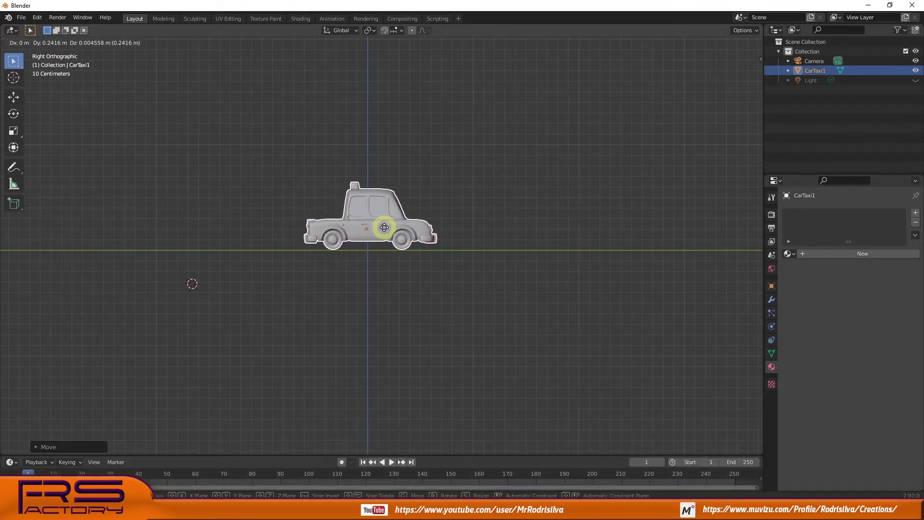
{"action": "left_click", "coordinate": [385, 227]}
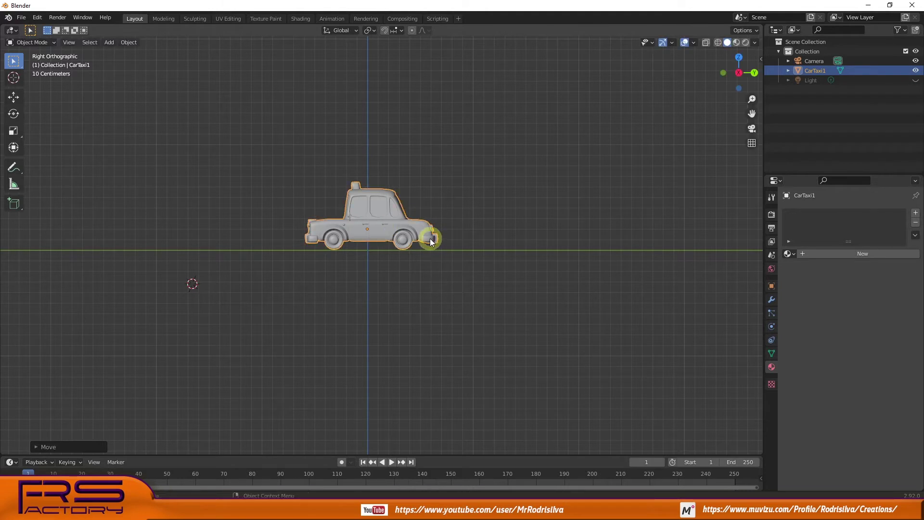
{"action": "key", "text": "KP_Home"}
{"action": "mouse_move", "coordinate": [413, 262]}
{"action": "middle_mouse_down"}
{"action": "mouse_move", "coordinate": [469, 319]}
{"action": "mouse_move", "coordinate": [210, 320]}
{"action": "middle_mouse_up"}
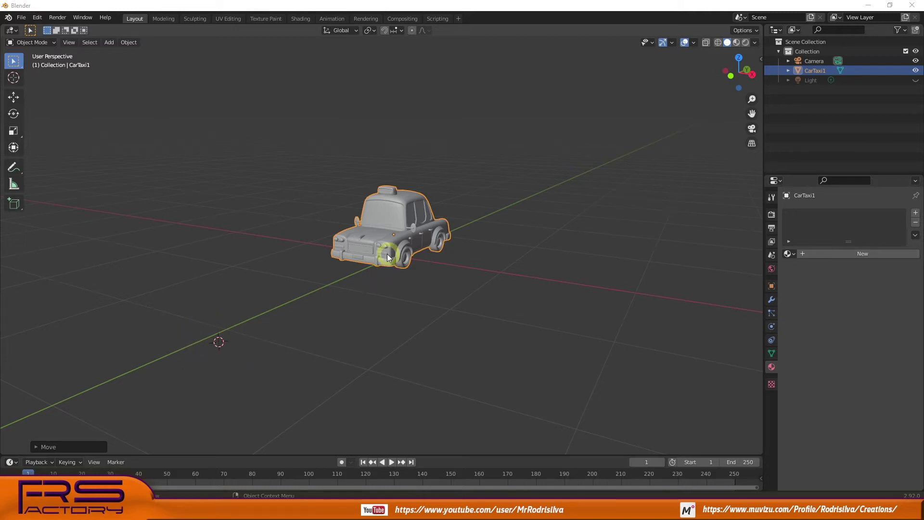
{"action": "middle_click_drag", "start_coordinate": [434, 318], "coordinate": [435, 286]}
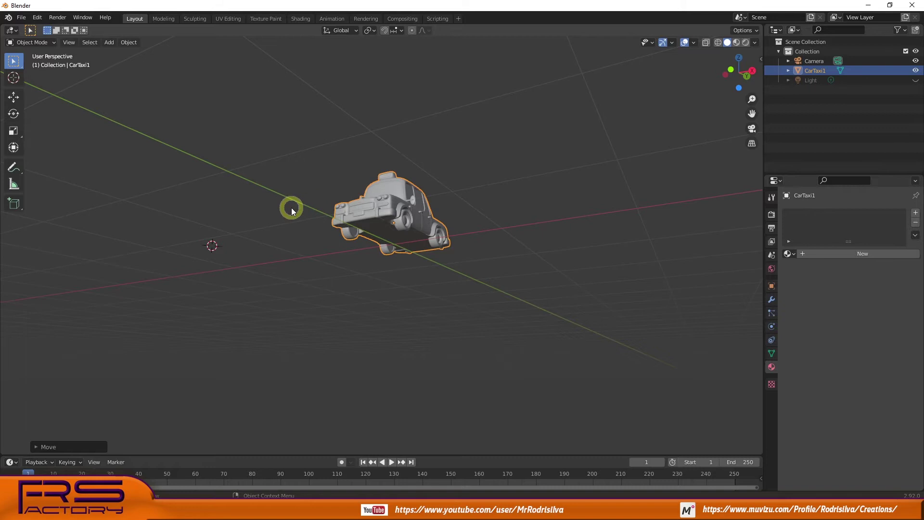
- Snap the 3D cursor to the world origin and zoom the view toward the taxi
{"action": "left_click", "coordinate": [129, 42]}
{"action": "mouse_move", "coordinate": [138, 101]}
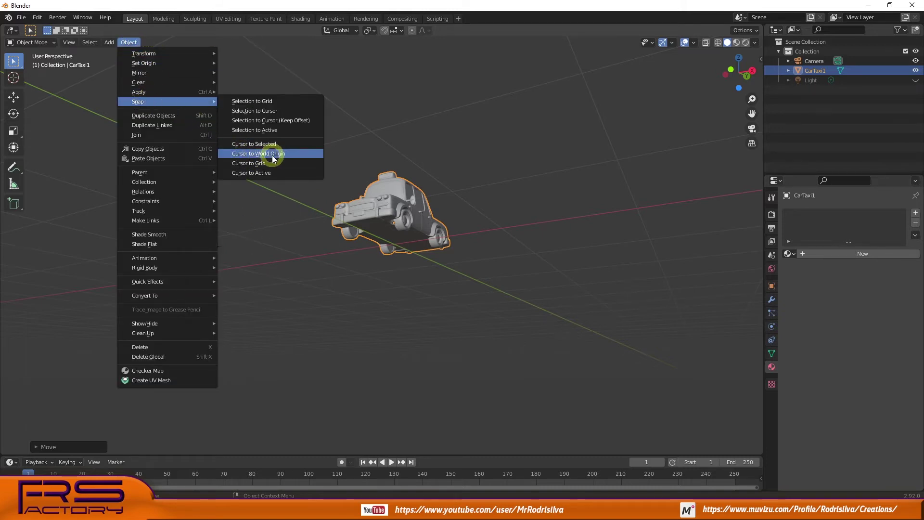
{"action": "left_click", "coordinate": [272, 154]}
{"action": "middle_click_drag", "start_coordinate": [415, 250], "coordinate": [408, 204]}
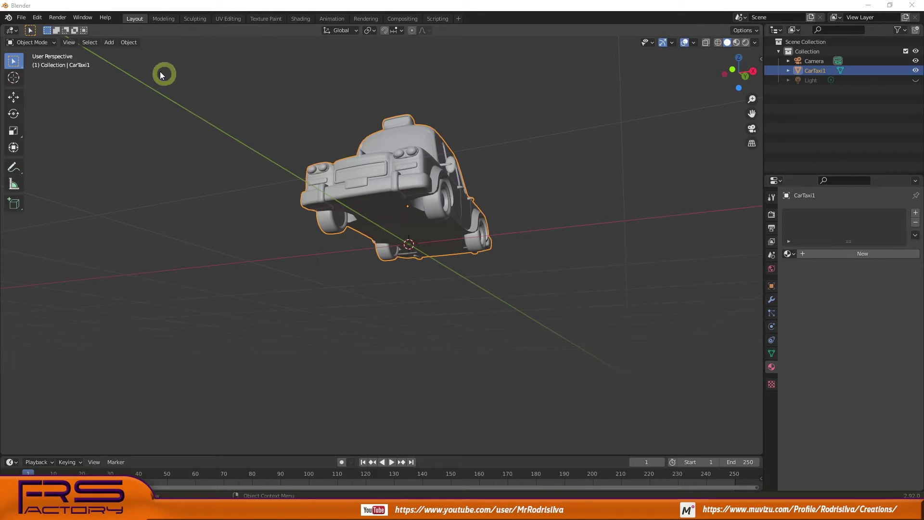
{"action": "left_click", "coordinate": [129, 43]}
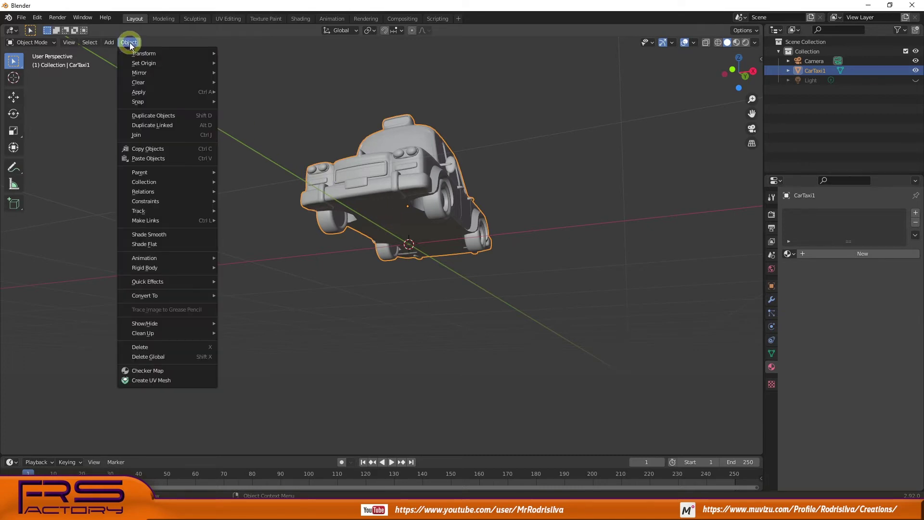
{"action": "mouse_move", "coordinate": [144, 63]}
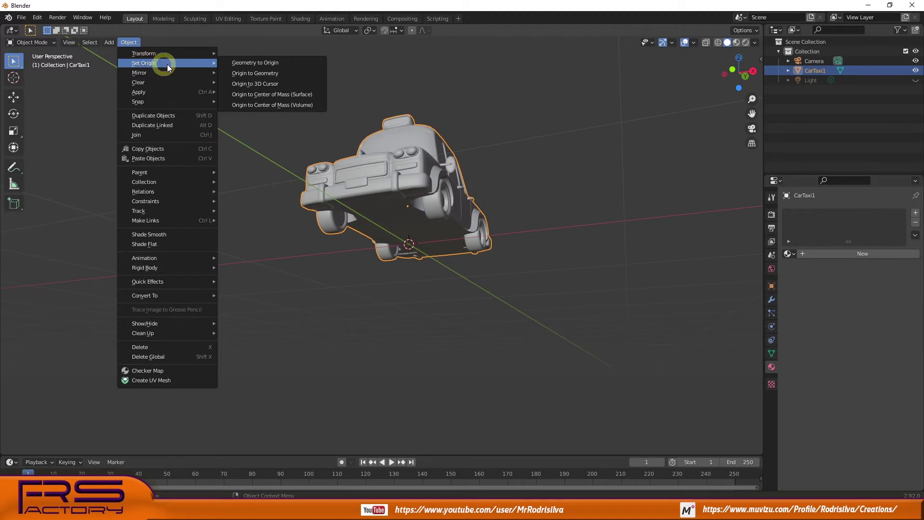
- Set the taxi's origin to the 3D cursor and check it from several angles
{"action": "left_click", "coordinate": [265, 85]}
{"action": "mouse_move", "coordinate": [435, 261]}
{"action": "middle_mouse_down"}
{"action": "mouse_move", "coordinate": [311, 264]}
{"action": "mouse_move", "coordinate": [419, 287]}
{"action": "mouse_move", "coordinate": [394, 257]}
{"action": "mouse_move", "coordinate": [475, 244]}
{"action": "mouse_move", "coordinate": [459, 287]}
{"action": "mouse_move", "coordinate": [473, 264]}
{"action": "mouse_move", "coordinate": [468, 289]}
{"action": "mouse_move", "coordinate": [409, 275]}
{"action": "mouse_move", "coordinate": [470, 294]}
{"action": "middle_mouse_up"}
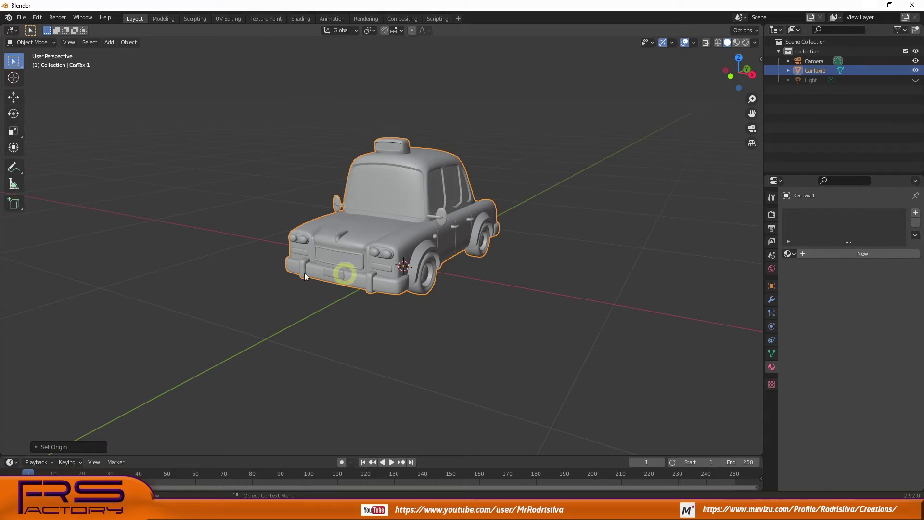
{"action": "mouse_move", "coordinate": [409, 287]}
{"action": "middle_mouse_down"}
{"action": "mouse_move", "coordinate": [469, 297]}
{"action": "mouse_move", "coordinate": [412, 276]}
{"action": "mouse_move", "coordinate": [471, 272]}
{"action": "mouse_move", "coordinate": [467, 298]}
{"action": "mouse_move", "coordinate": [475, 265]}
{"action": "mouse_move", "coordinate": [401, 282]}
{"action": "middle_mouse_up"}
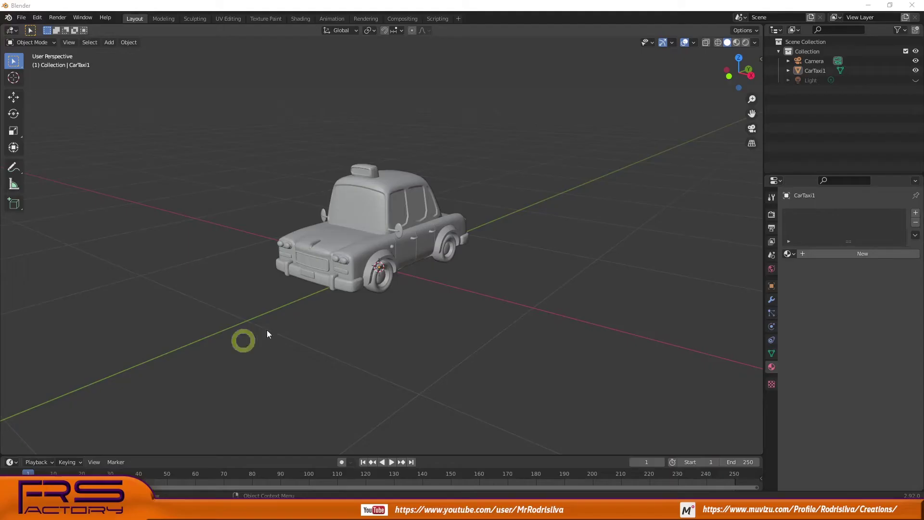
{"action": "middle_click_drag", "start_coordinate": [264, 331], "coordinate": [343, 241]}
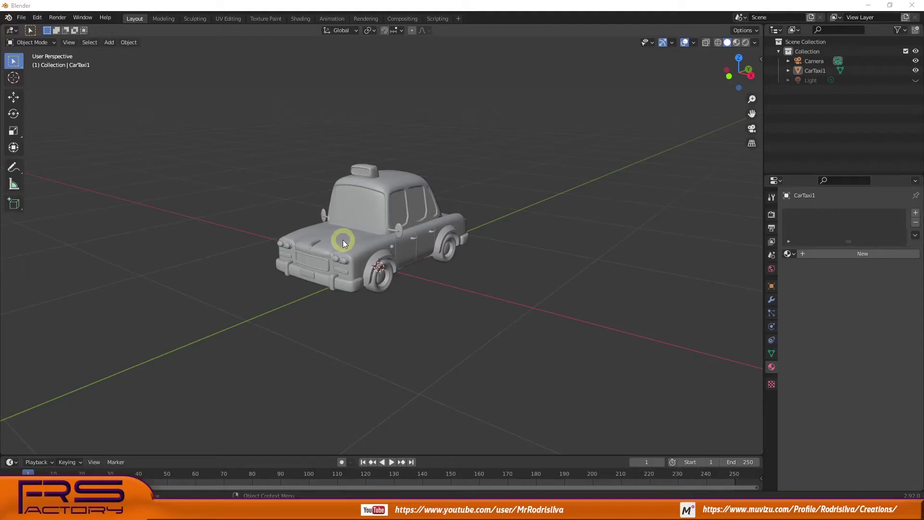
- In UV Editing, deselect the taxi mesh and try an Unwrap, then undo it
{"action": "left_click", "coordinate": [227, 19]}
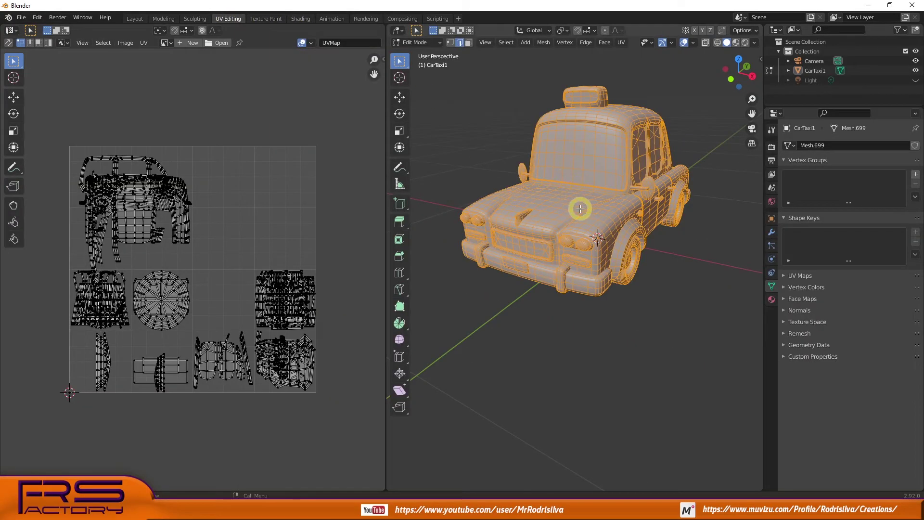
{"action": "key", "text": "a"}
{"action": "key", "text": "a"}
{"action": "key", "text": "a"}
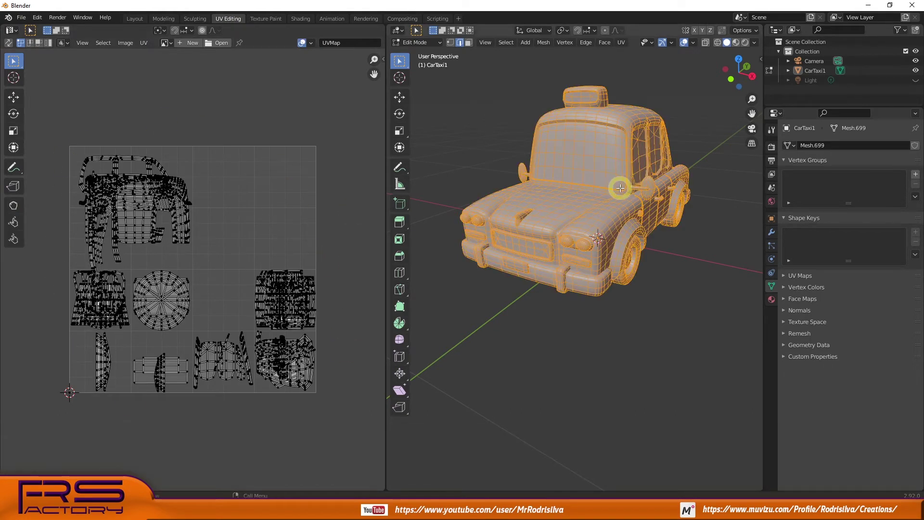
{"action": "key", "text": "u"}
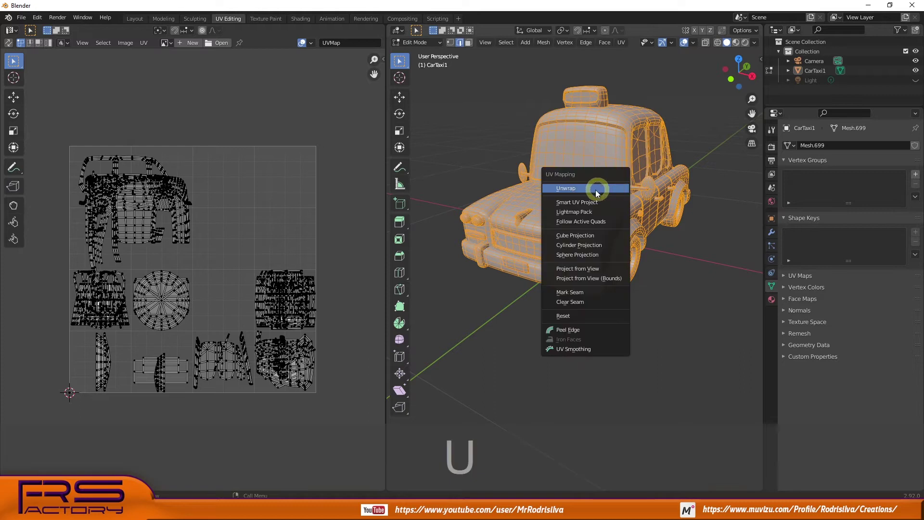
{"action": "left_click", "coordinate": [580, 189]}
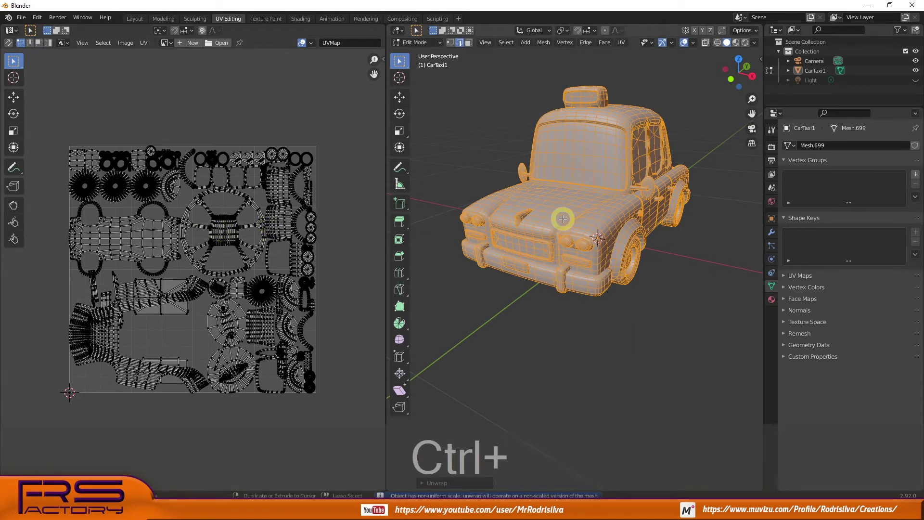
{"action": "key", "text": "ctrl+z"}
- Try Lightmap Pack and Smart UV Project on the taxi, undoing to restore the original UVs
{"action": "key", "text": "u"}
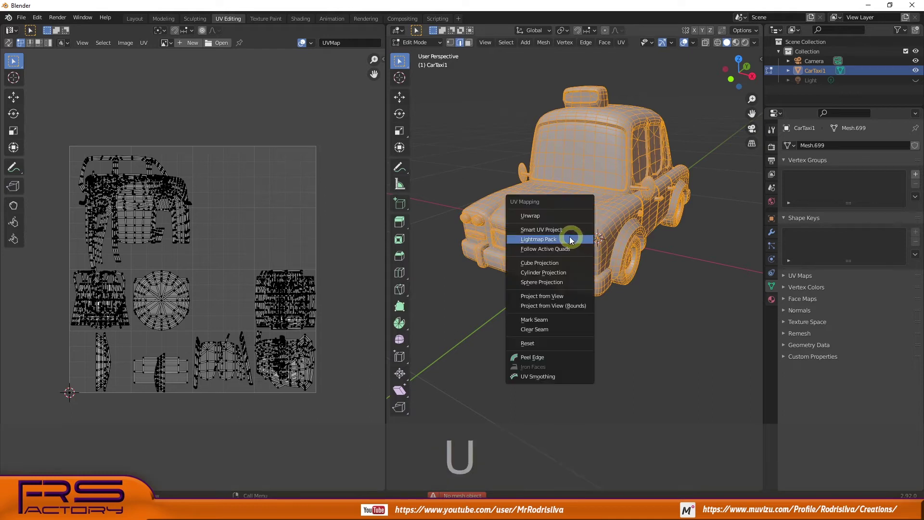
{"action": "left_click", "coordinate": [554, 239]}
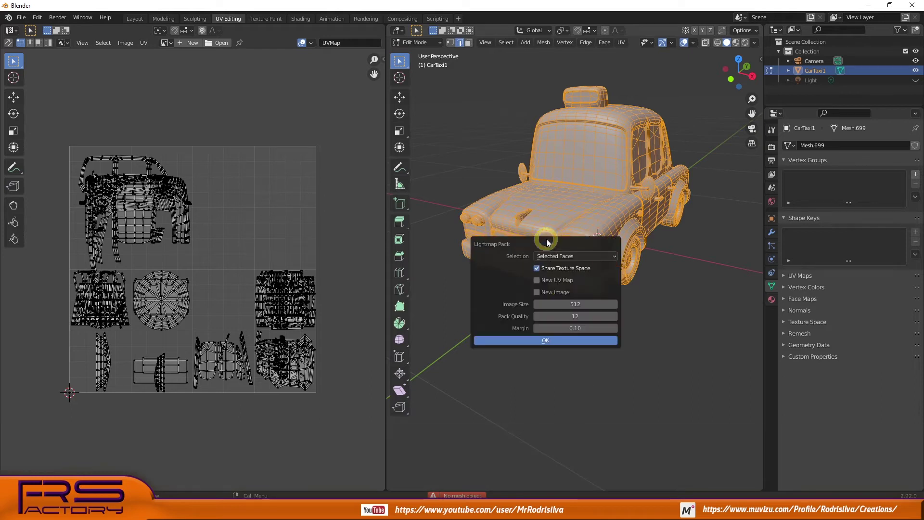
{"action": "left_click", "coordinate": [543, 341]}
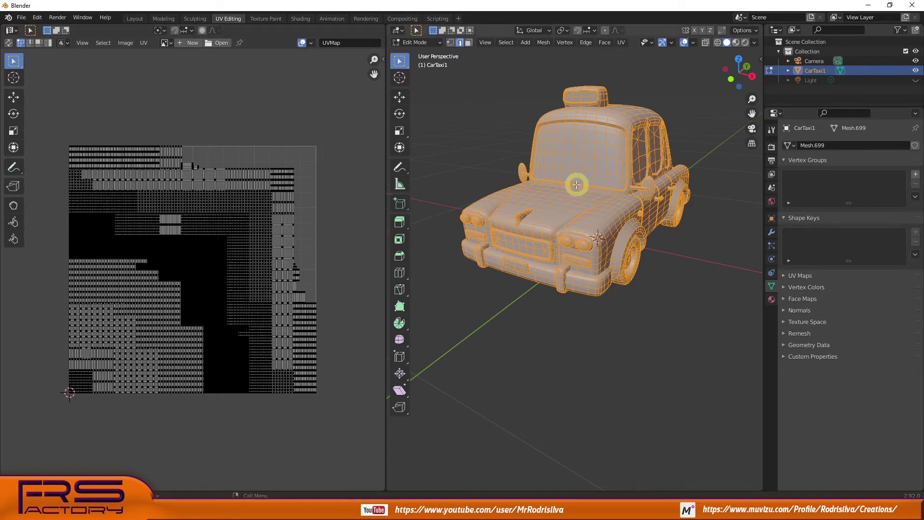
{"action": "key", "text": "u"}
{"action": "left_click", "coordinate": [548, 176]}
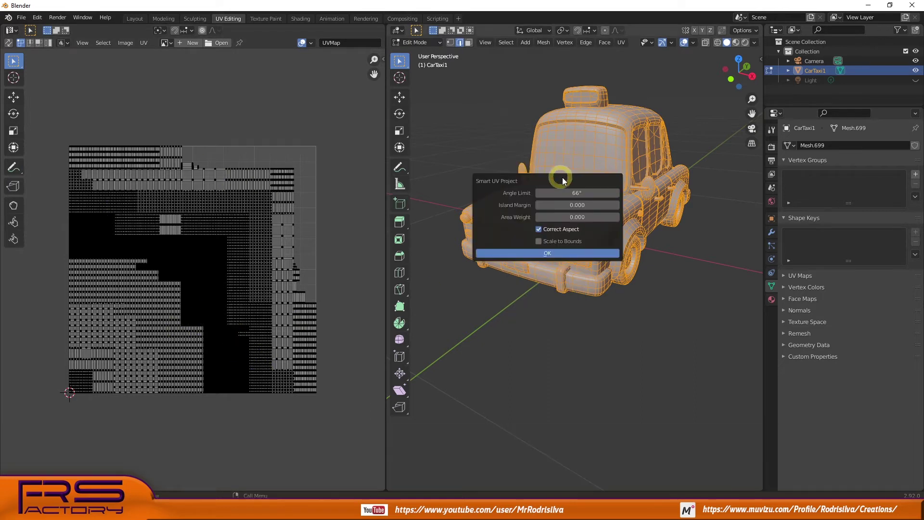
{"action": "left_click", "coordinate": [554, 256]}
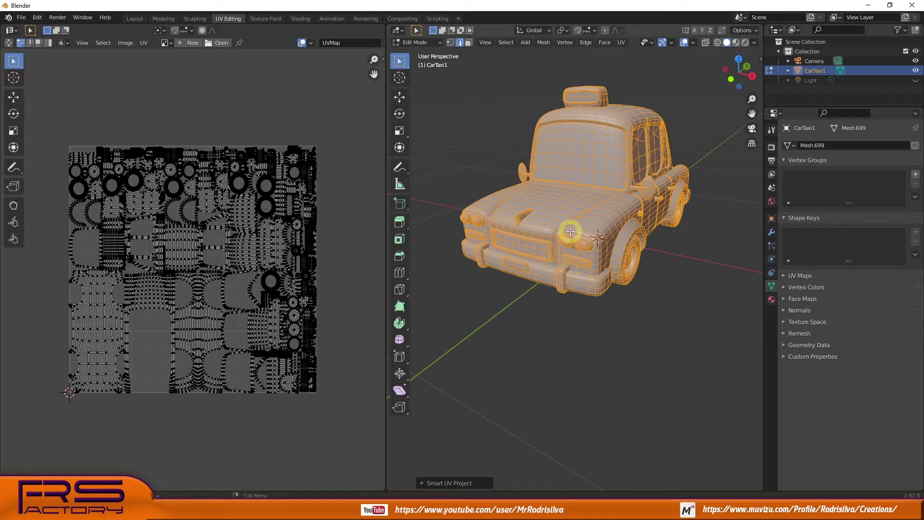
{"action": "key", "text": "ctrl+z"}
{"action": "key", "text": "ctrl+z"}
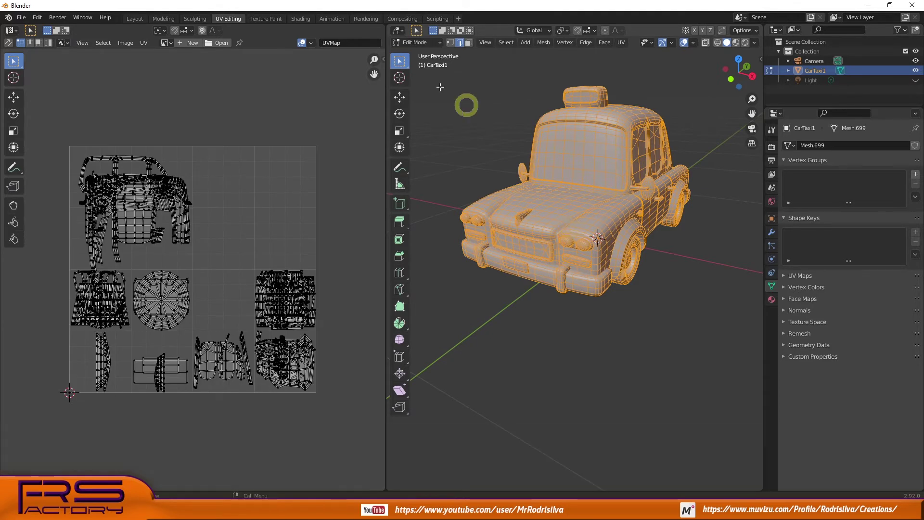
- Display the Car_3A_D.psd texture behind the UV layout and return to the Layout workspace
{"action": "left_click", "coordinate": [166, 43]}
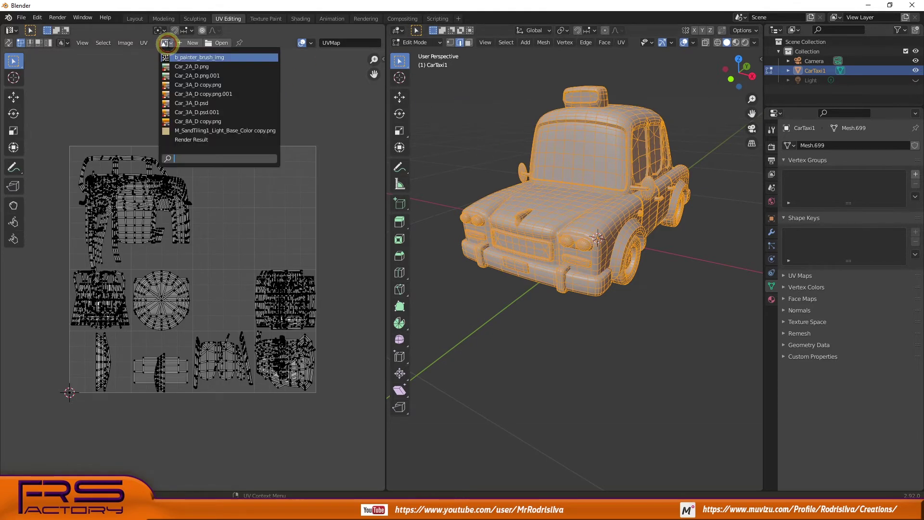
{"action": "left_click", "coordinate": [174, 102]}
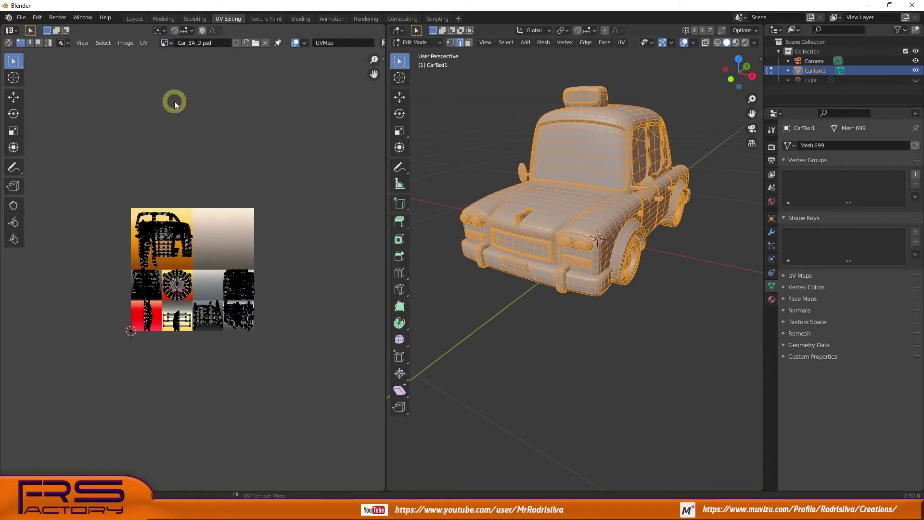
{"action": "scroll", "coordinate": [208, 298], "scroll_direction": "up", "scroll_amount": 3}
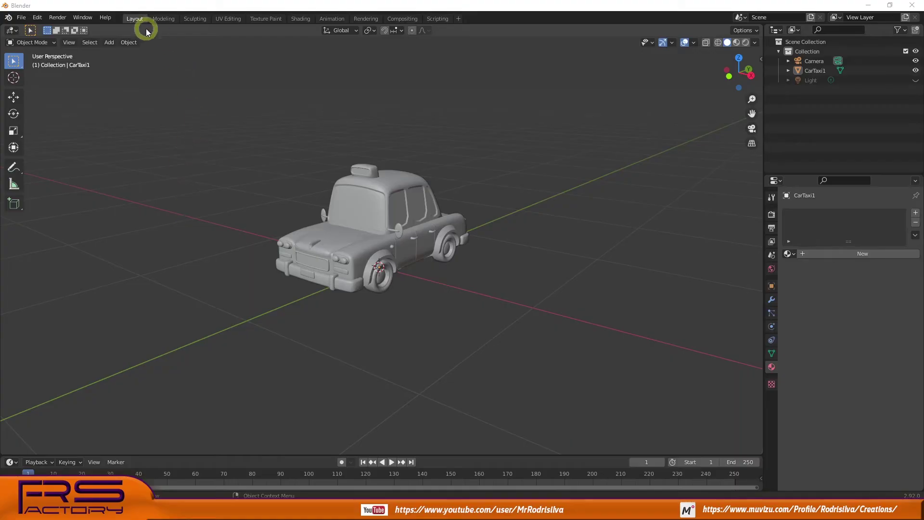
{"action": "left_click", "coordinate": [136, 19]}
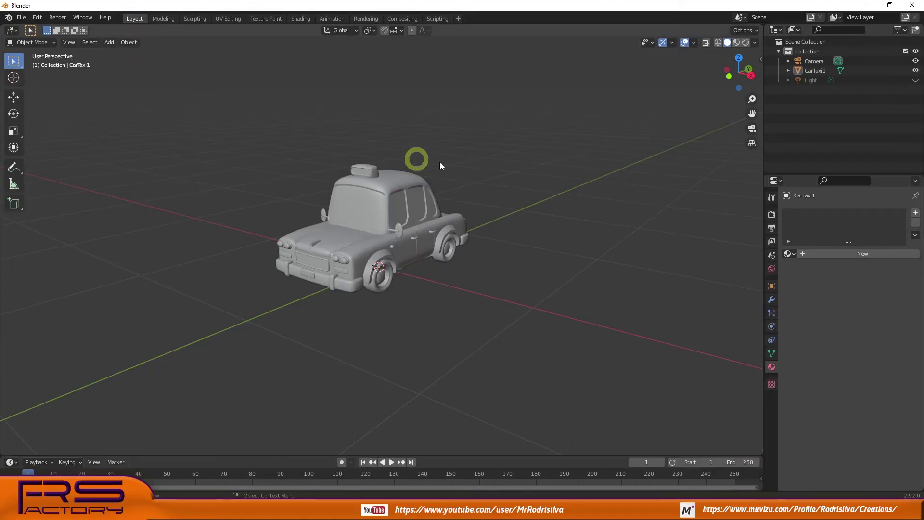
- Switch the viewport to Material Preview shading and select the taxi
{"action": "left_click", "coordinate": [736, 41]}
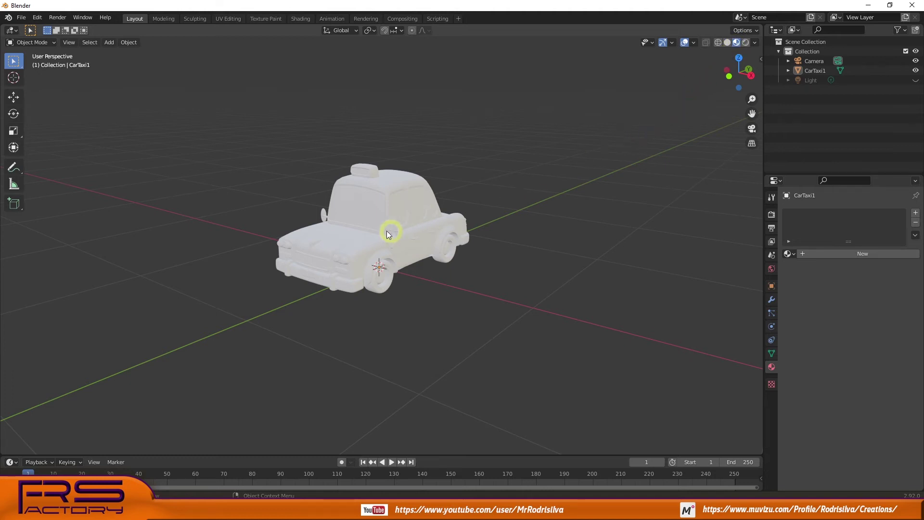
{"action": "left_click", "coordinate": [372, 233]}
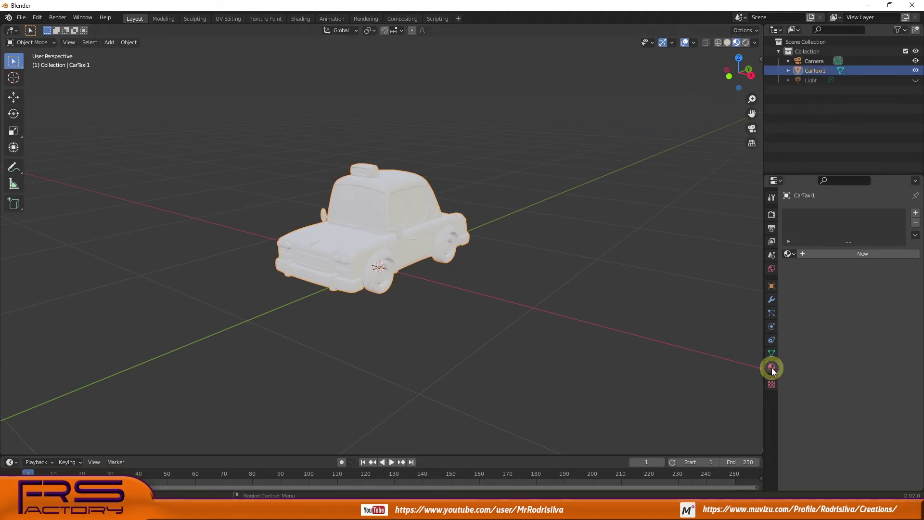
- Add a Principled BSDF material named Matcar with an Image Texture base colour
{"action": "left_click", "coordinate": [865, 255]}
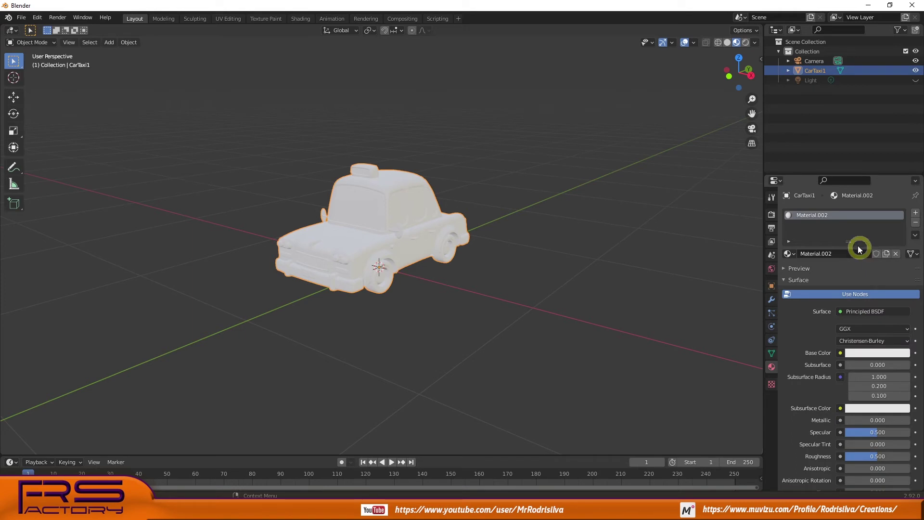
{"action": "double_click", "coordinate": [797, 215]}
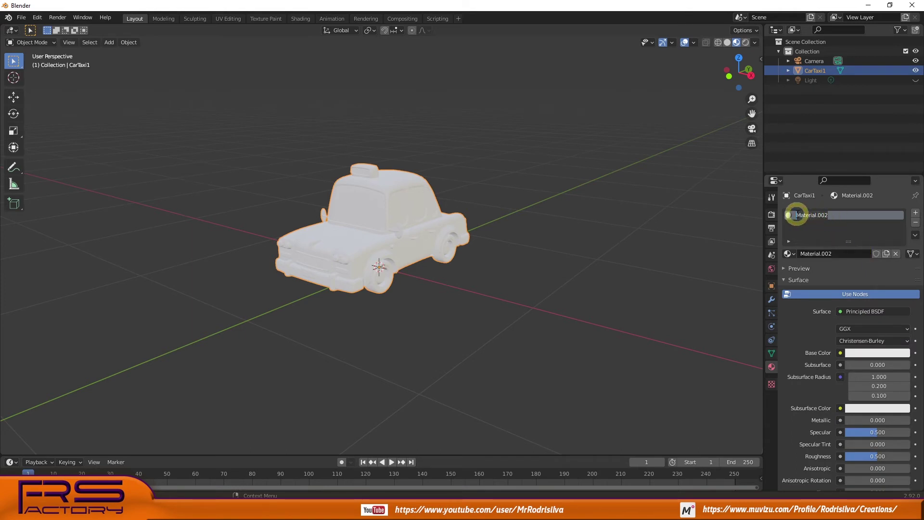
{"action": "type", "text": "Matca"}
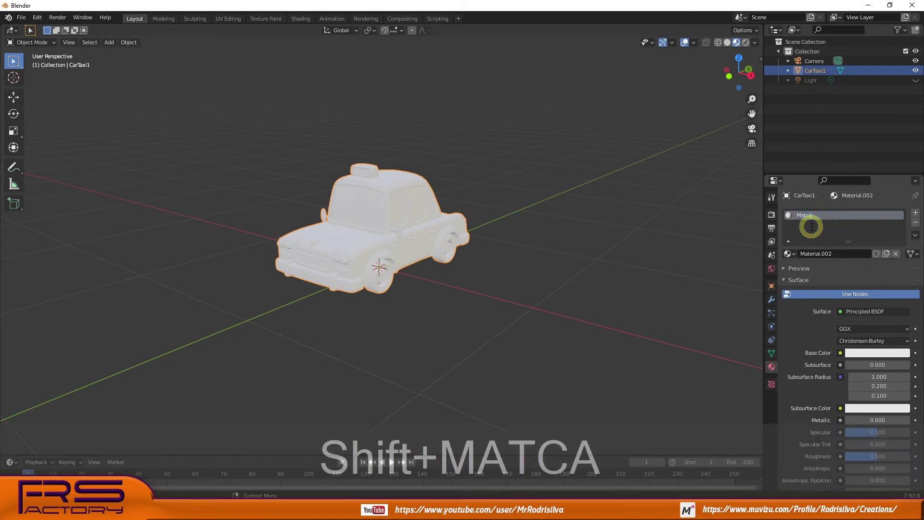
{"action": "type", "text": "r"}
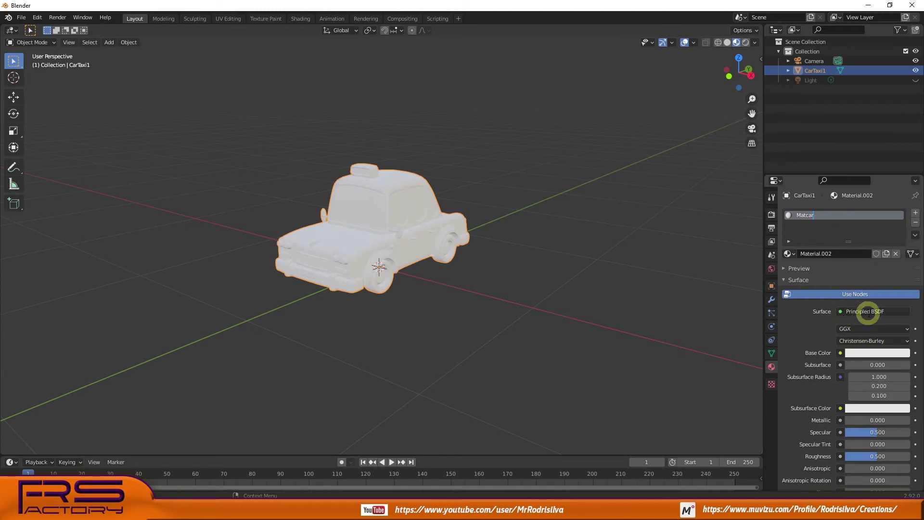
{"action": "left_click", "coordinate": [841, 311]}
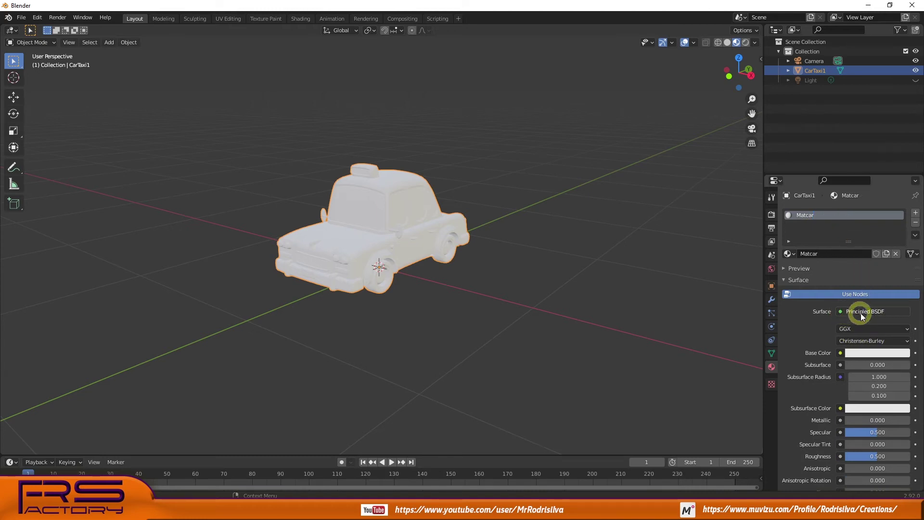
{"action": "left_click", "coordinate": [842, 314]}
{"action": "left_click", "coordinate": [814, 183]}
{"action": "left_click", "coordinate": [841, 352]}
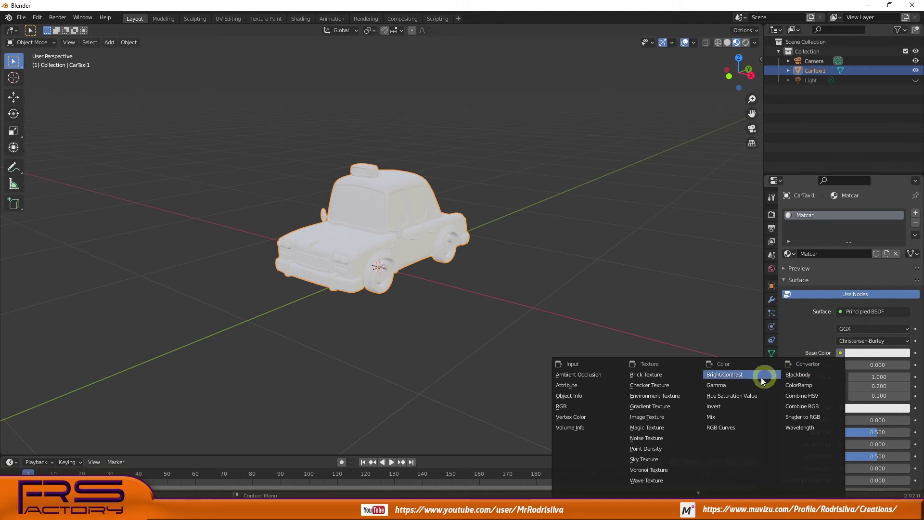
{"action": "left_click", "coordinate": [647, 417]}
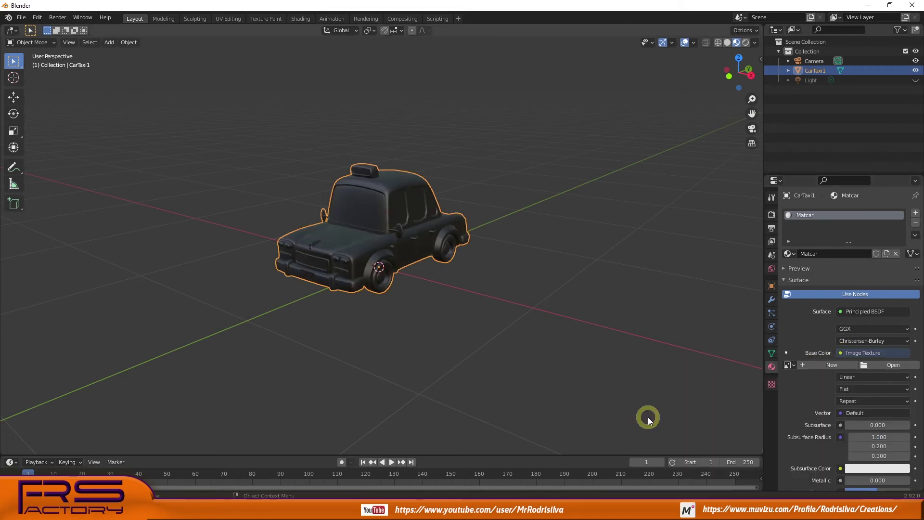
- Load Car_8A_D copy.png from the recent Textures folder into the image texture
{"action": "left_click", "coordinate": [893, 365]}
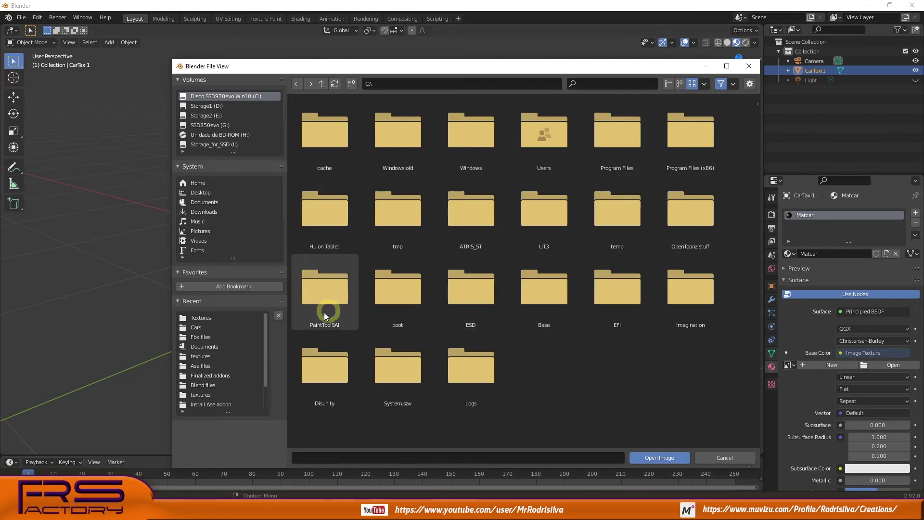
{"action": "left_click", "coordinate": [197, 327]}
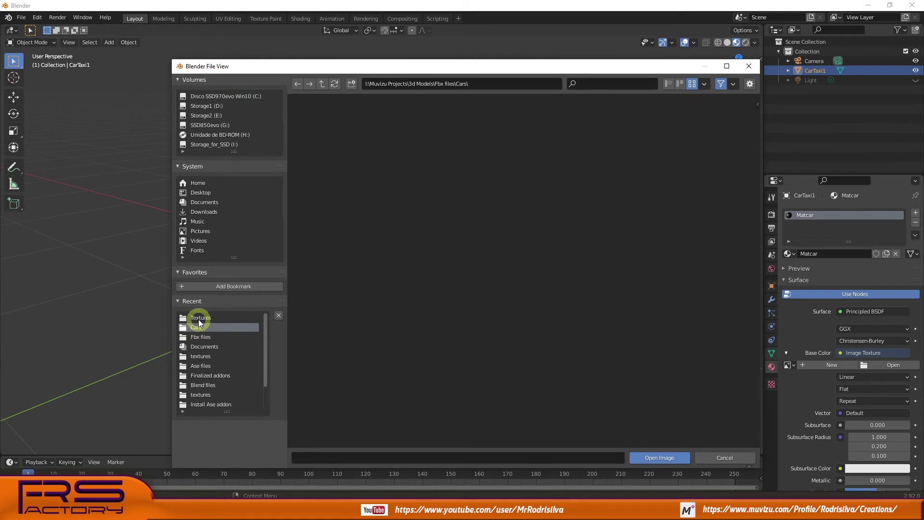
{"action": "left_click", "coordinate": [199, 319]}
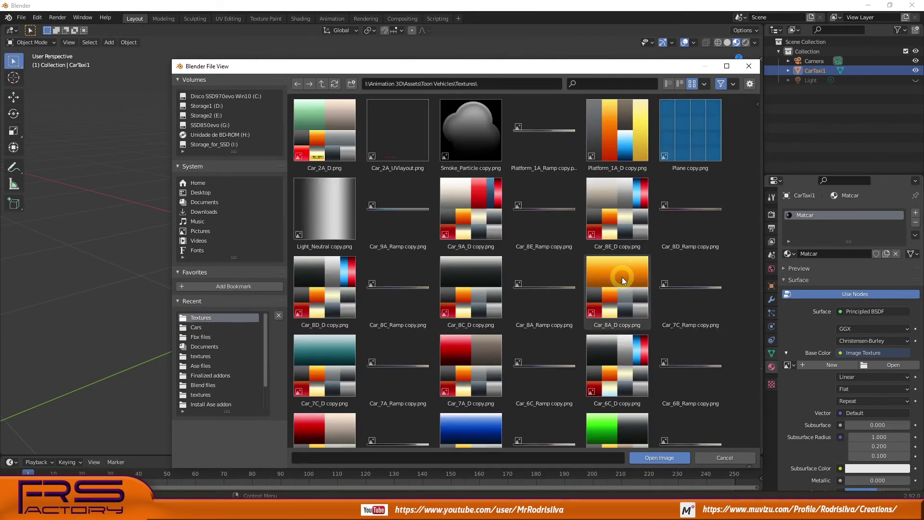
{"action": "left_click", "coordinate": [622, 277]}
{"action": "left_click", "coordinate": [677, 458]}
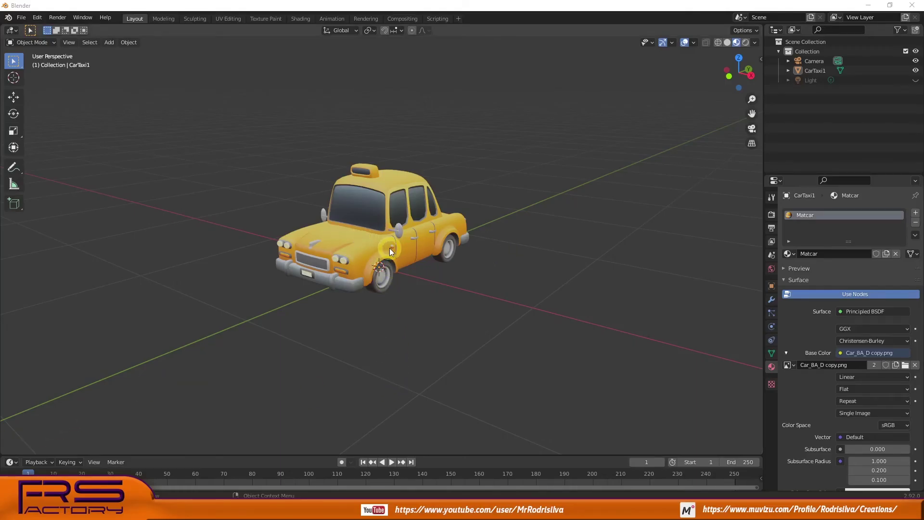
- Export the selected taxi as an ASCII .ase file at scale about 16.96, then deselect it
{"action": "left_click", "coordinate": [373, 245]}
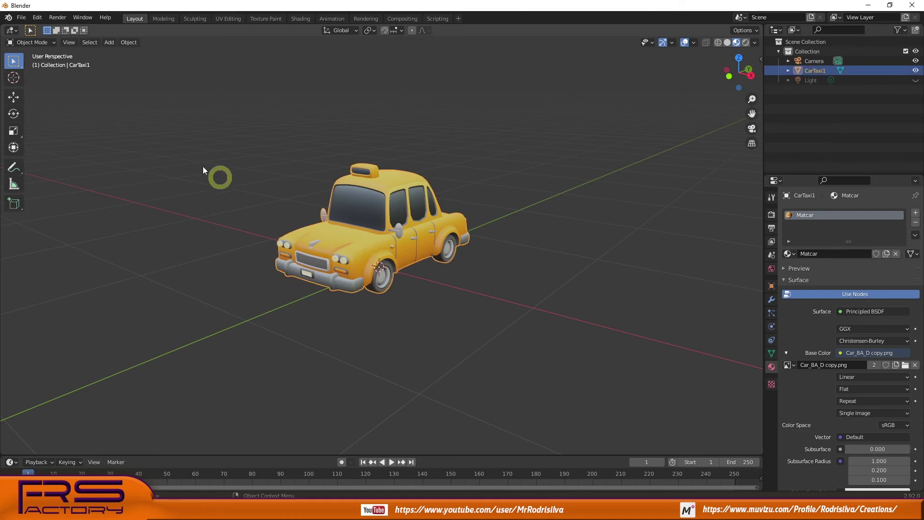
{"action": "left_click", "coordinate": [21, 18]}
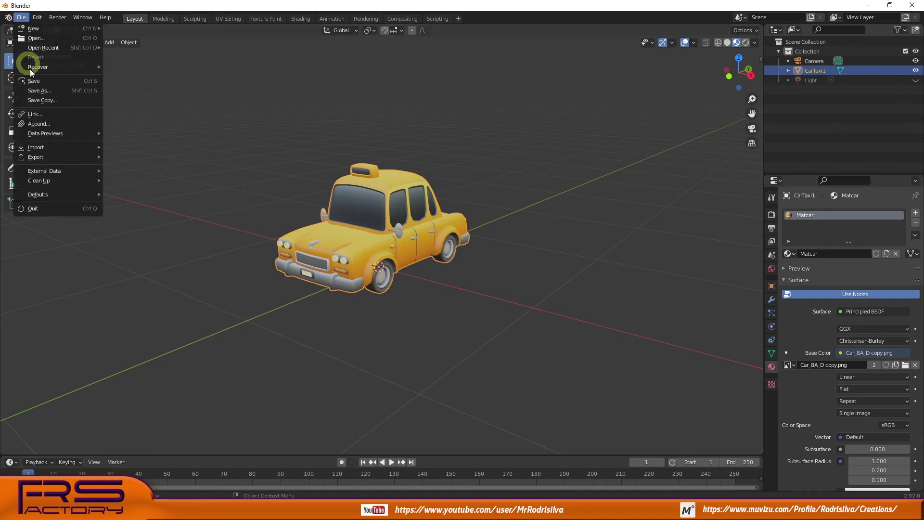
{"action": "mouse_move", "coordinate": [36, 157]}
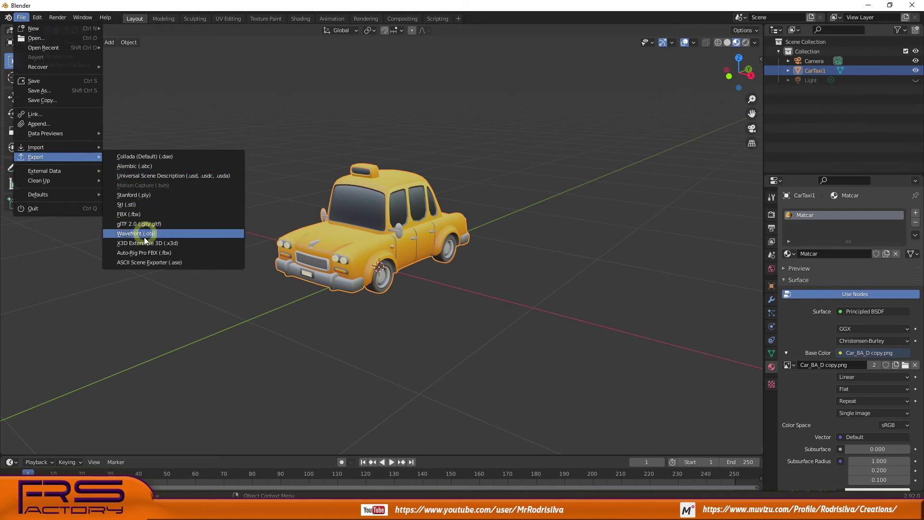
{"action": "left_click", "coordinate": [138, 261]}
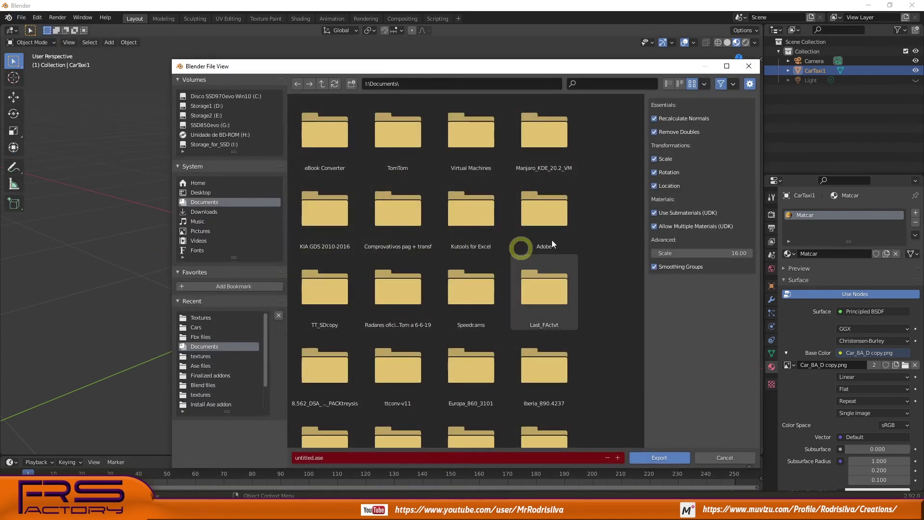
{"action": "left_click_drag", "start_coordinate": [737, 253], "coordinate": [735, 256]}
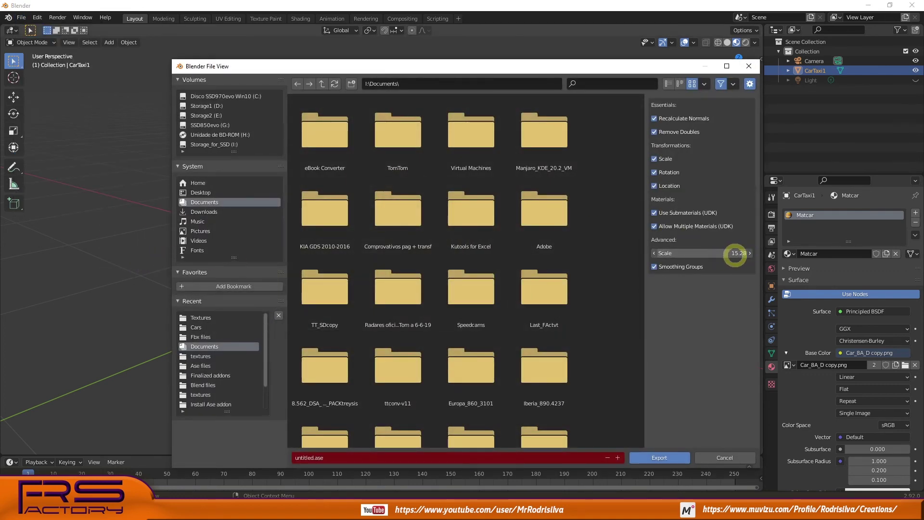
{"action": "left_click_drag", "start_coordinate": [735, 253], "coordinate": [751, 254]}
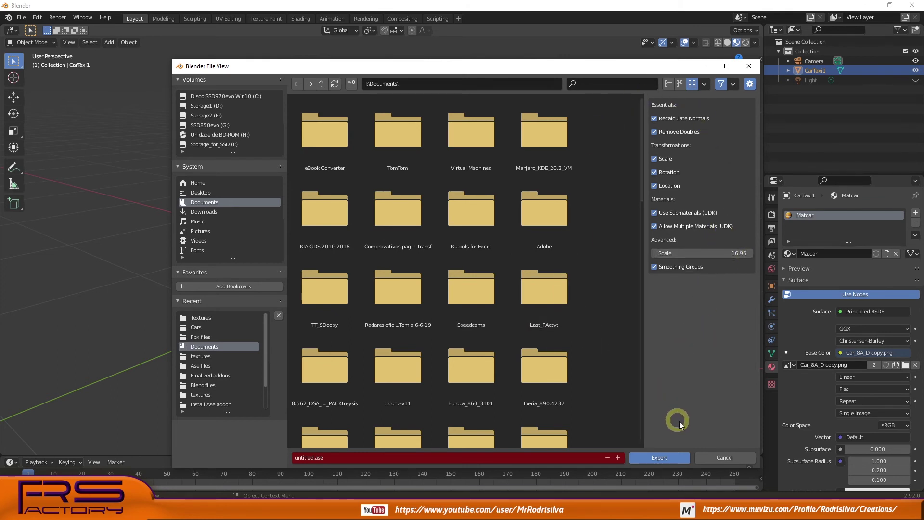
{"action": "left_click", "coordinate": [660, 458]}
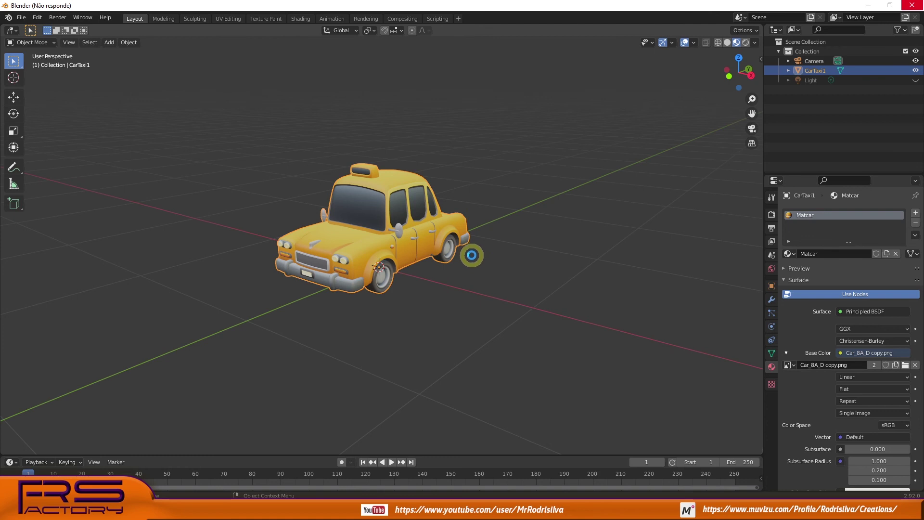
{"action": "left_click", "coordinate": [470, 256]}
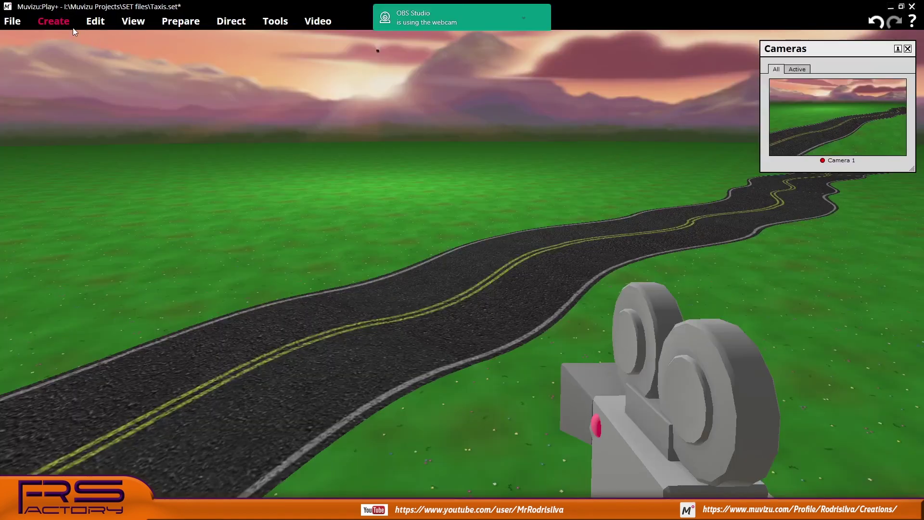
- Import TaxiYellowCartoon.ase through Create's import model, keeping the default import options
{"action": "left_click", "coordinate": [37, 19]}
{"action": "left_click", "coordinate": [47, 163]}
{"action": "left_click", "coordinate": [219, 70]}
{"action": "left_click", "coordinate": [381, 244]}
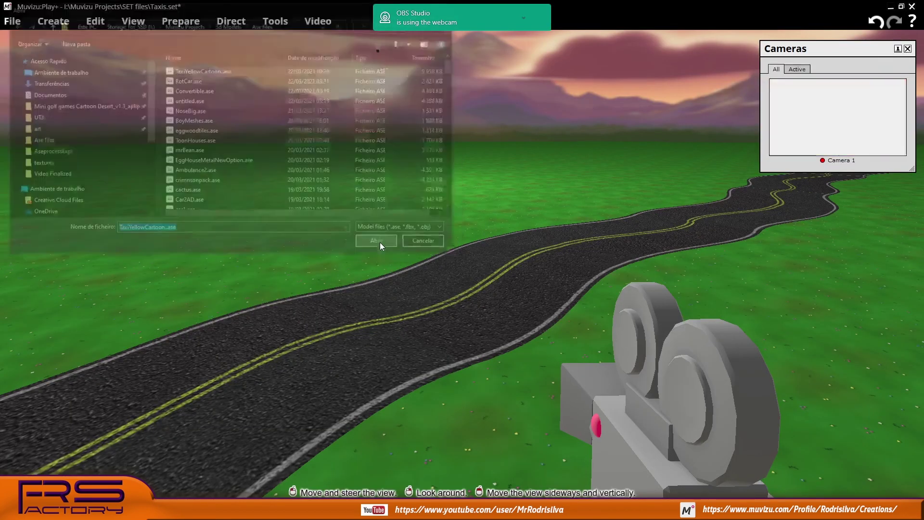
{"action": "left_click", "coordinate": [557, 267]}
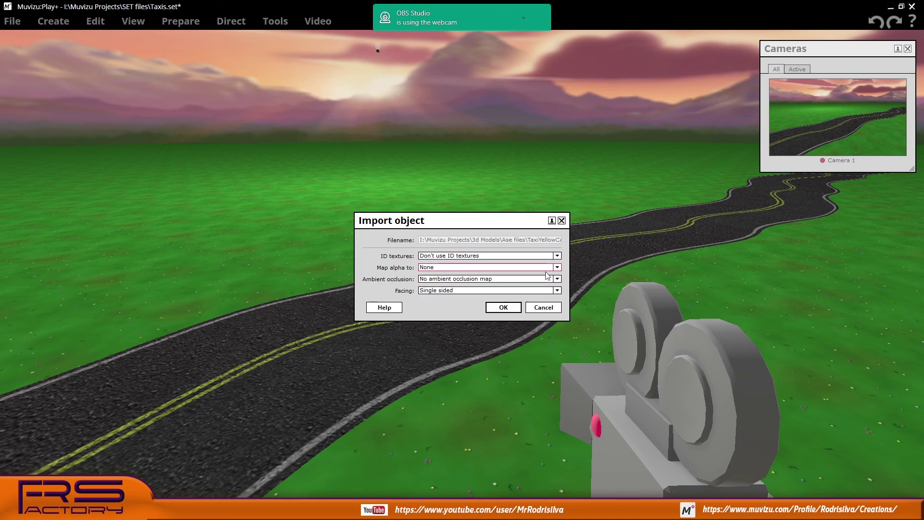
{"action": "left_click", "coordinate": [505, 309]}
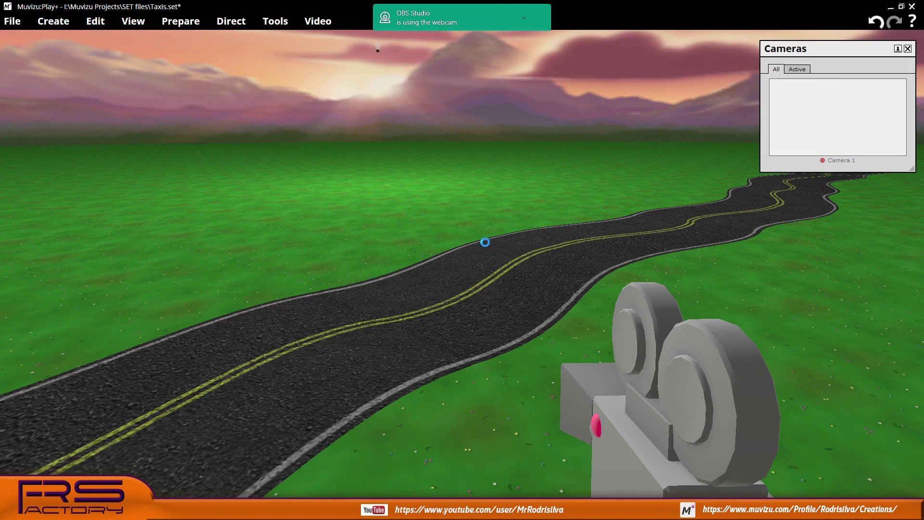